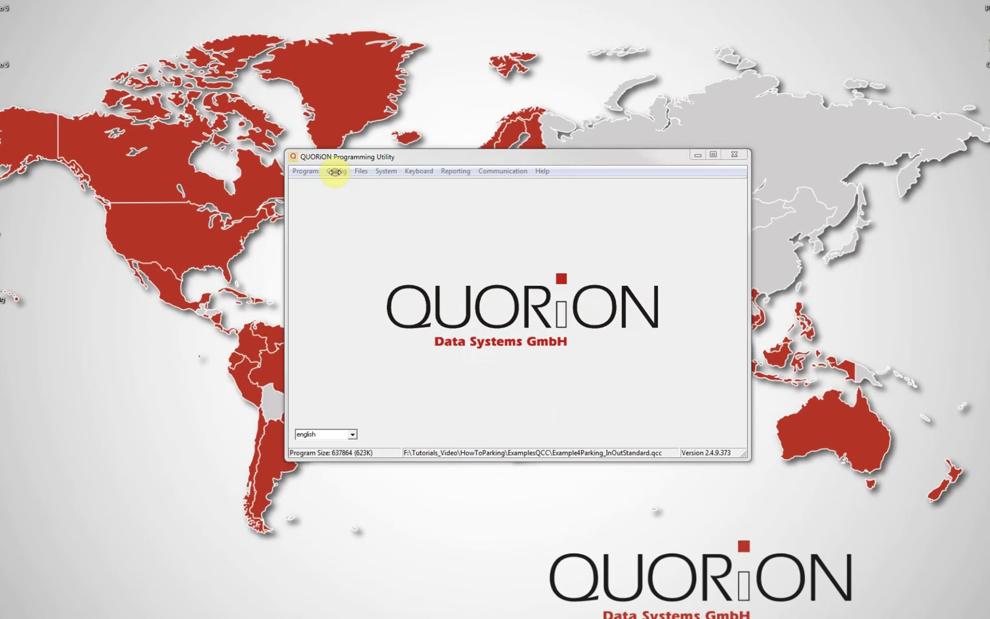
Step: In Application Configuration, check the Table Totals storing time and the 50 Menu's records
click(350, 183)
double_click(393, 343)
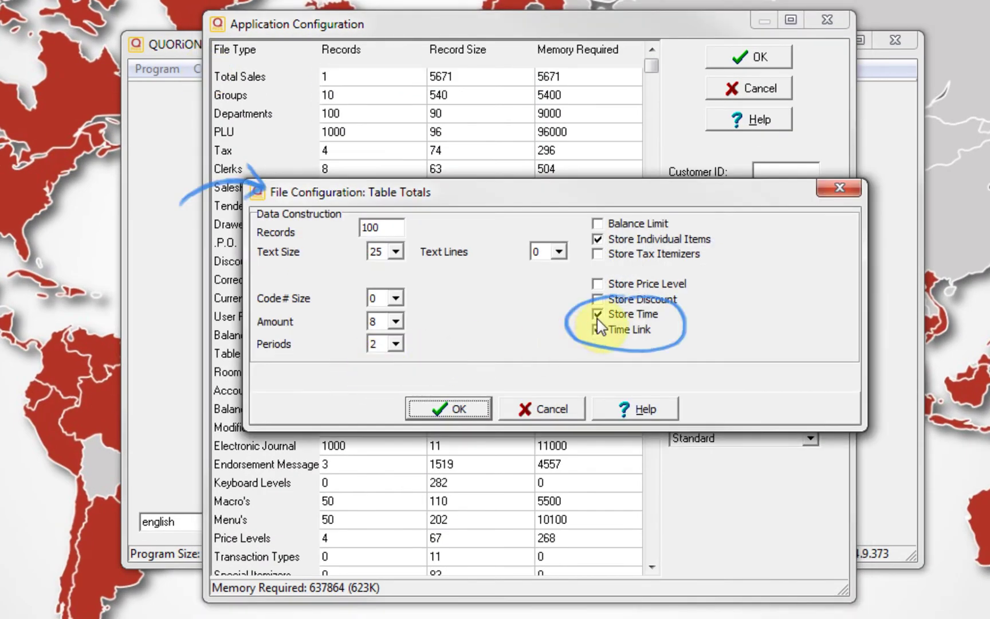
click(465, 409)
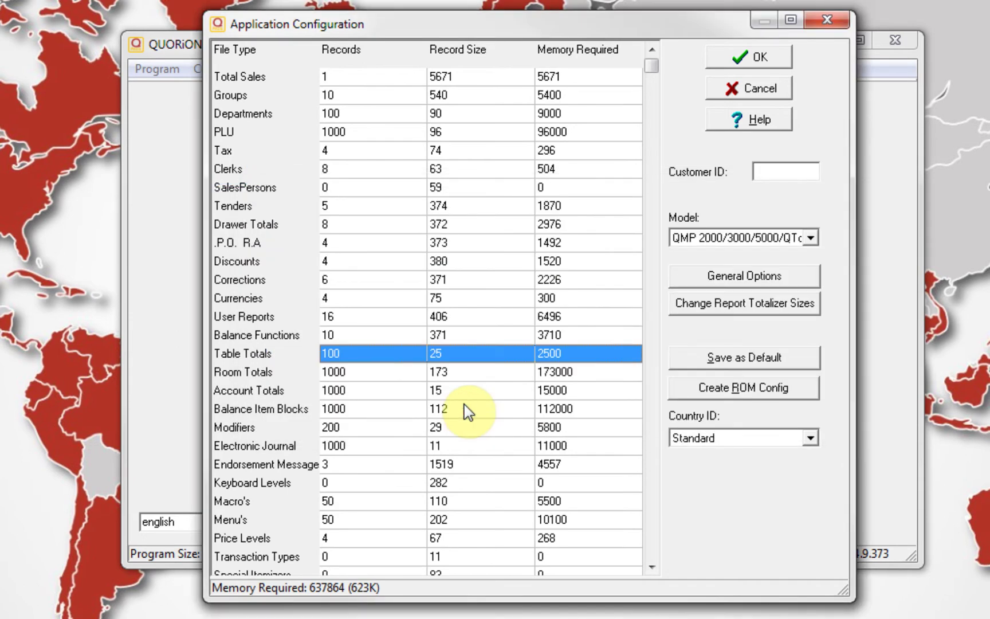
double_click(367, 519)
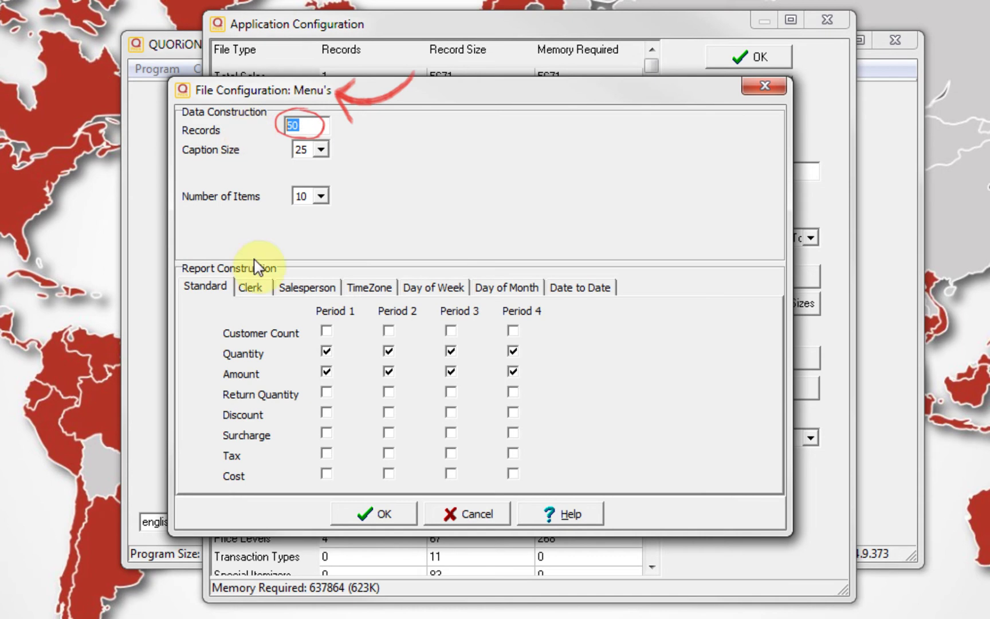
click(345, 513)
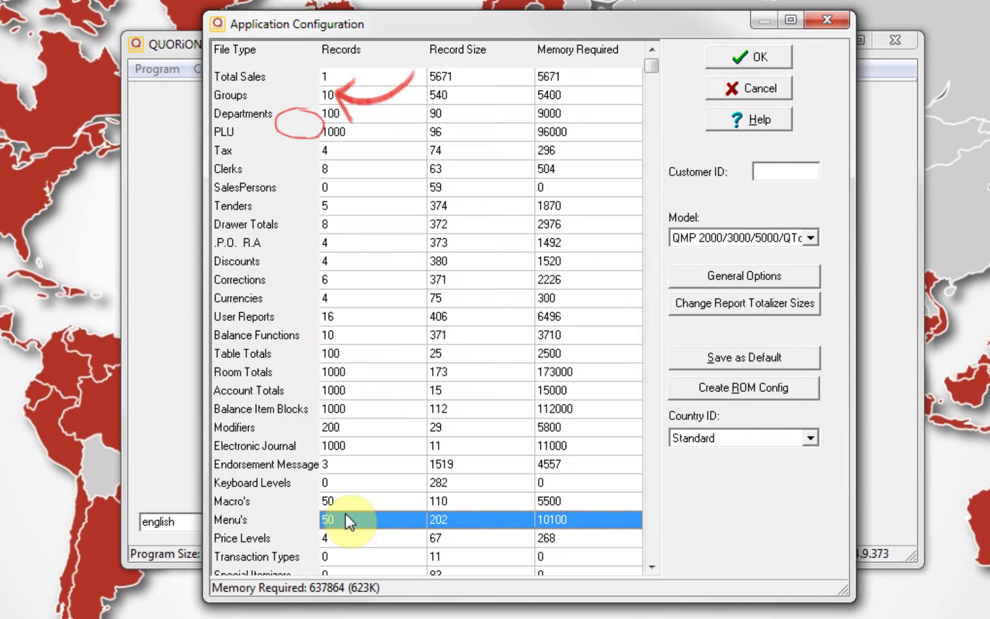
Step: Check that Price Levels has 4 records and PLU has 4 price levels
double_click(338, 538)
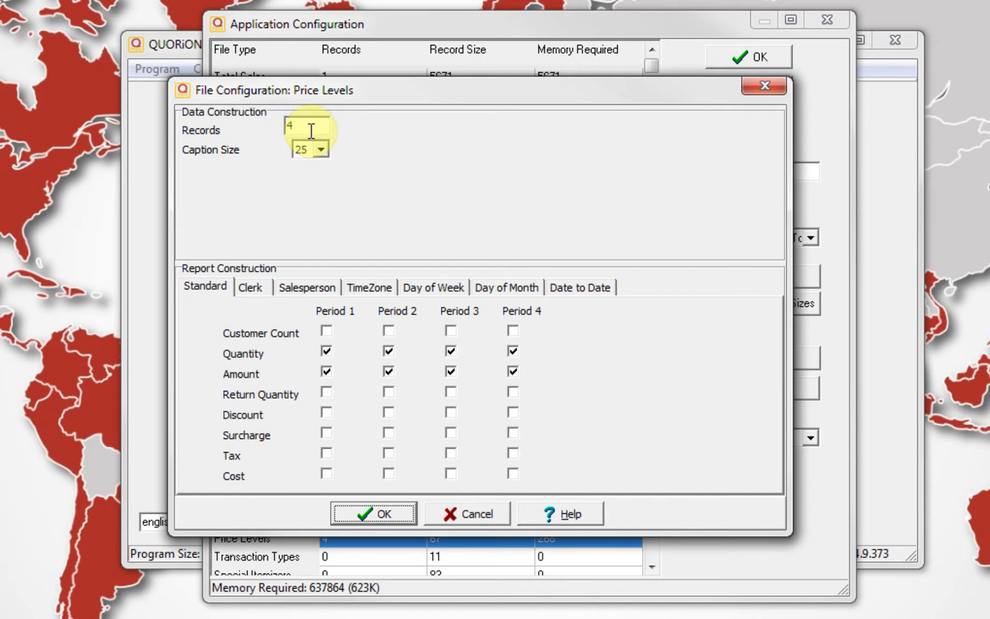
click(373, 515)
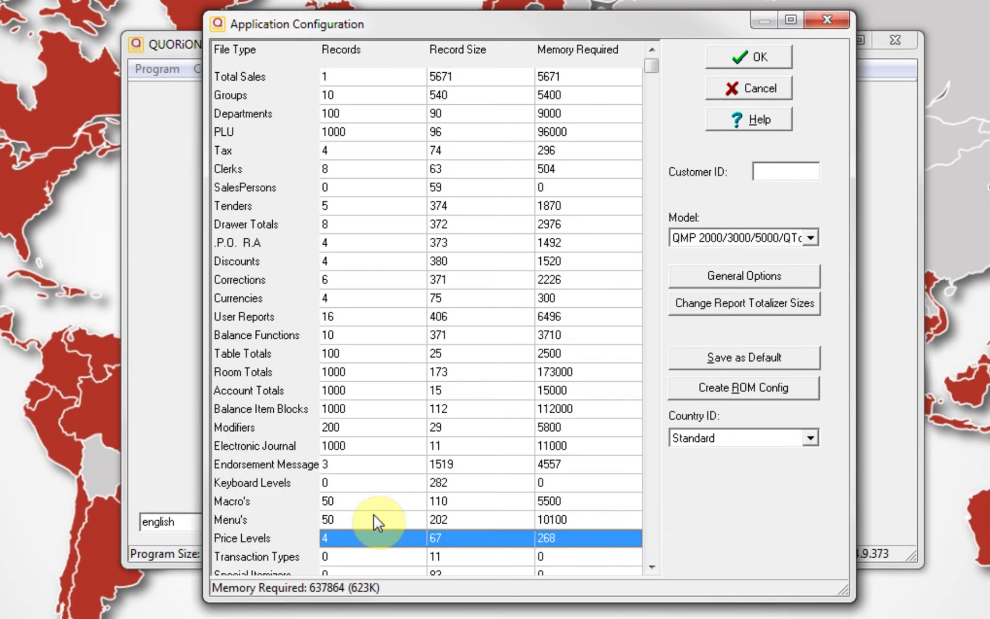
click(365, 135)
double_click(365, 137)
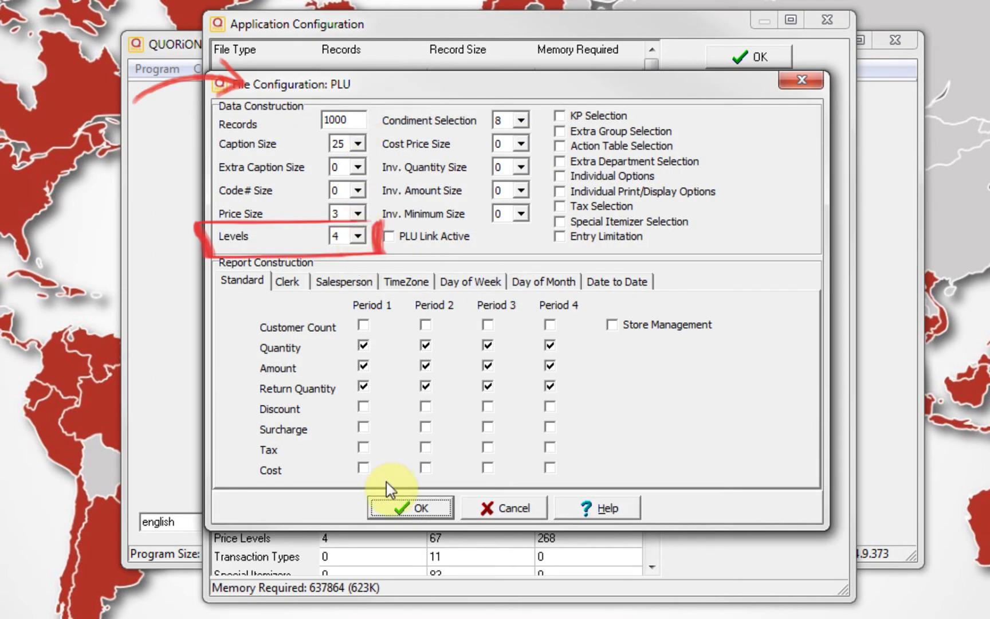
click(408, 507)
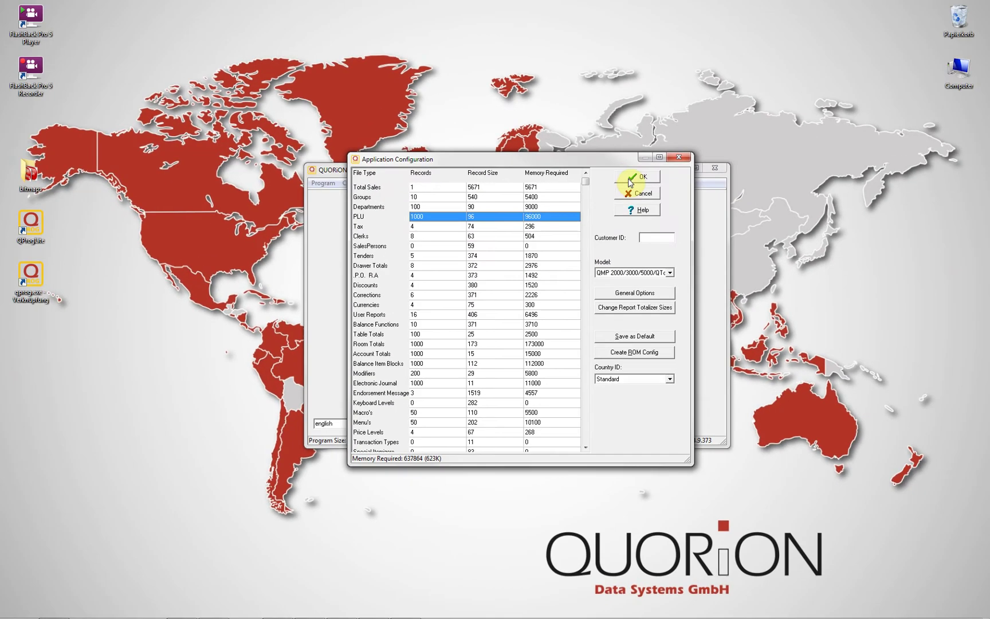
Step: Close the configuration and review the CARS, MOTO and TRUCKS price levels' print-level-text options
click(630, 177)
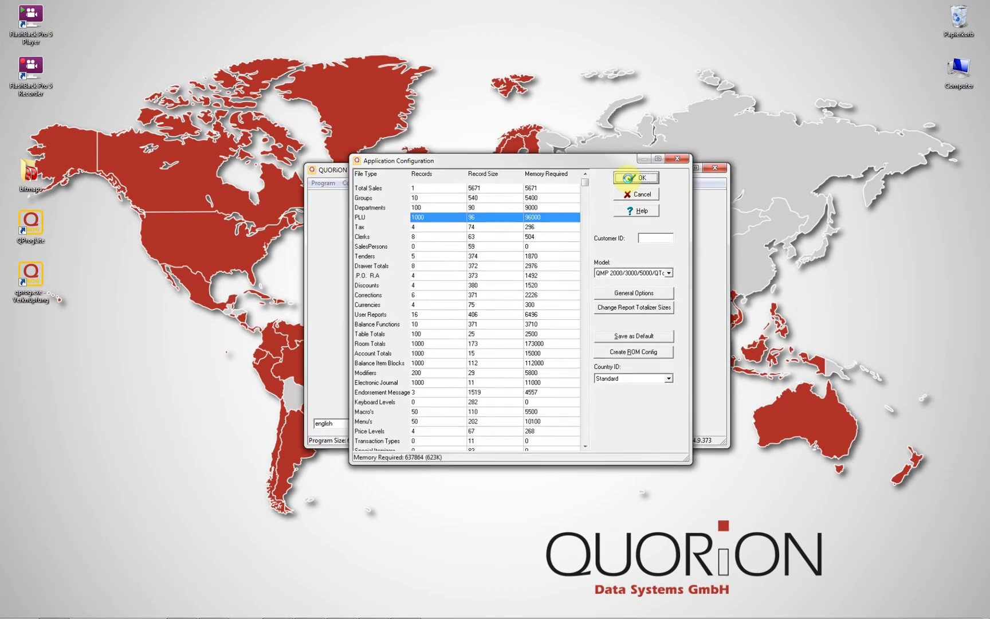
click(374, 179)
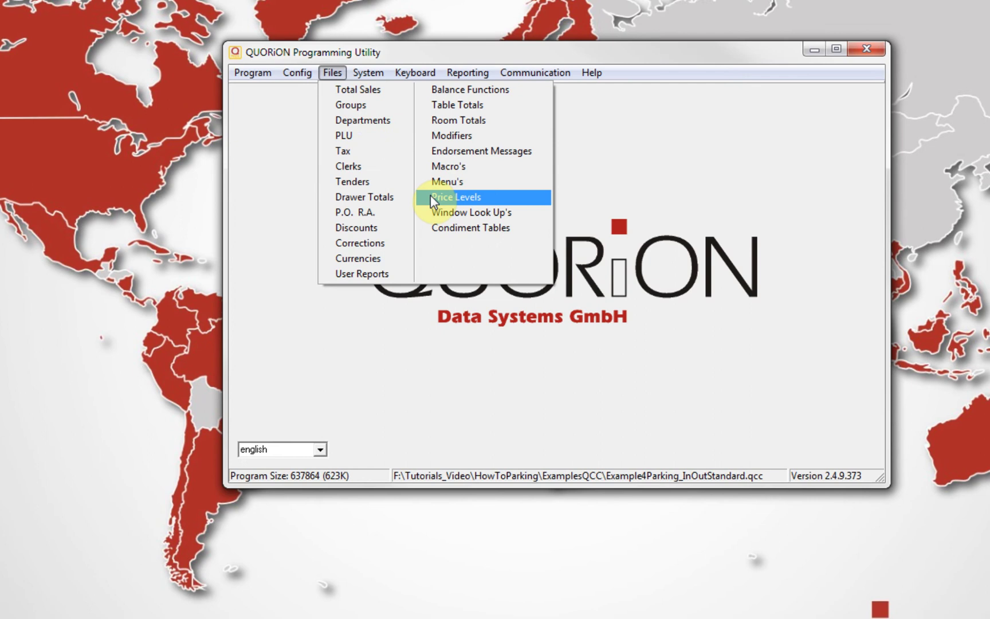
click(430, 198)
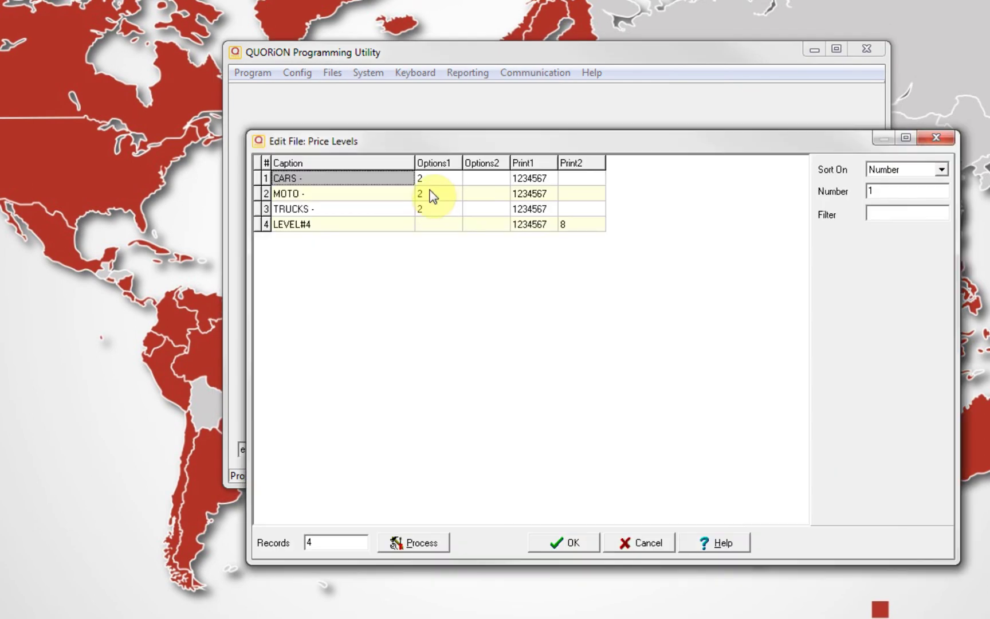
click(435, 181)
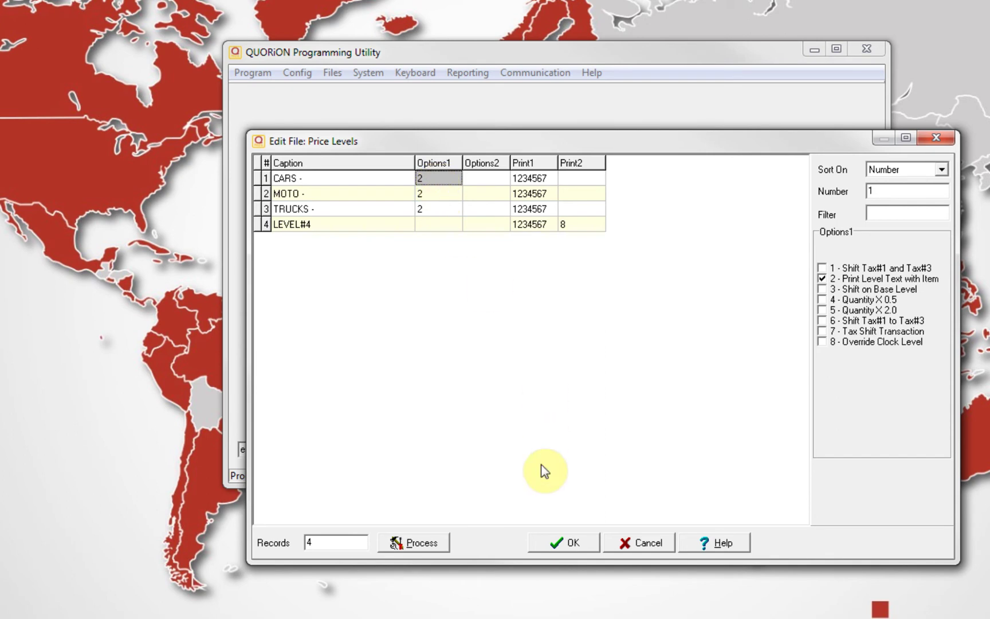
click(562, 540)
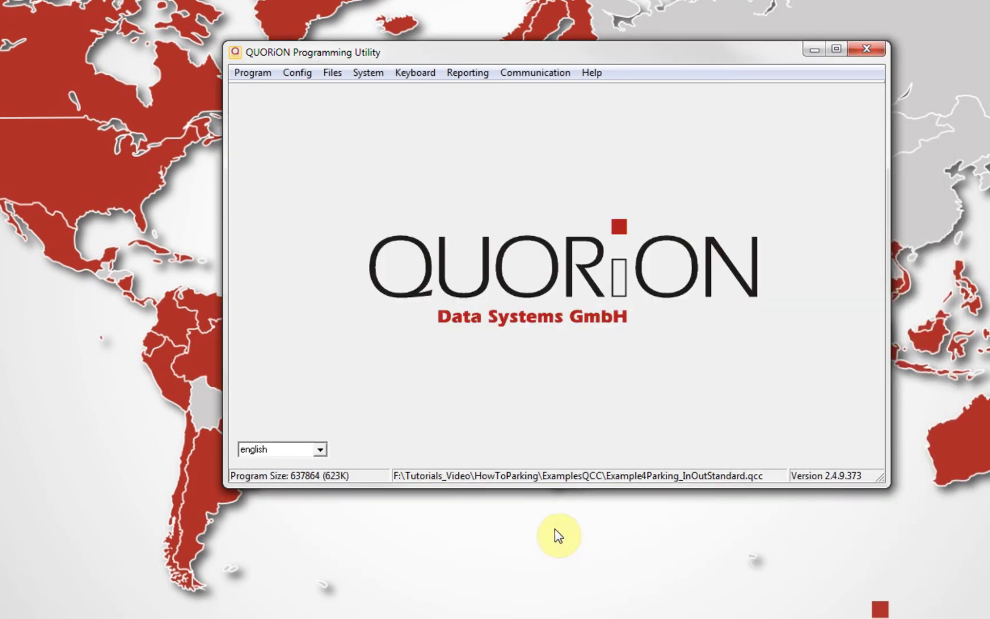
click(339, 73)
click(340, 121)
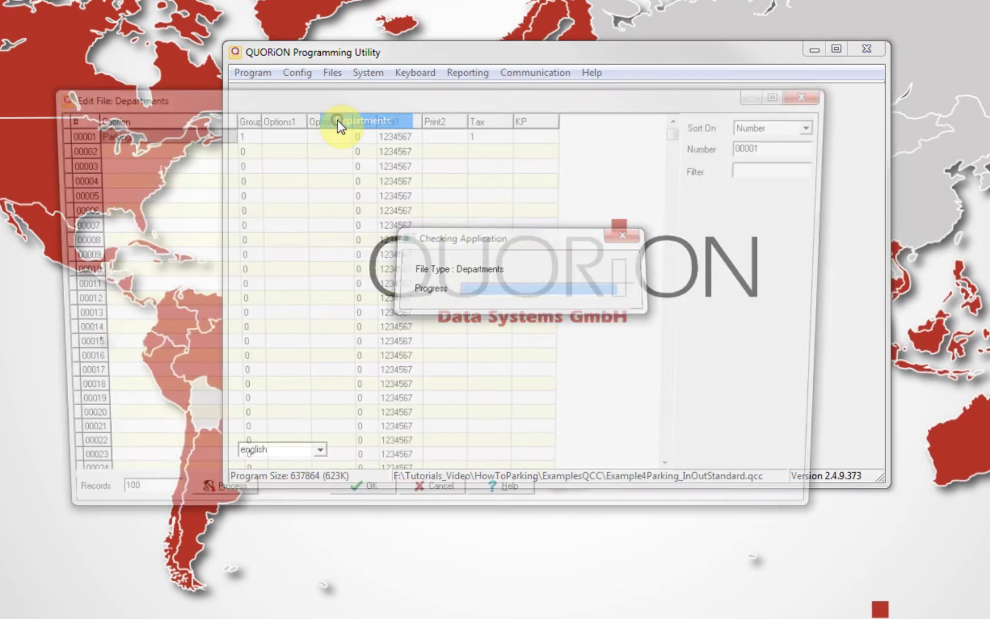
click(236, 132)
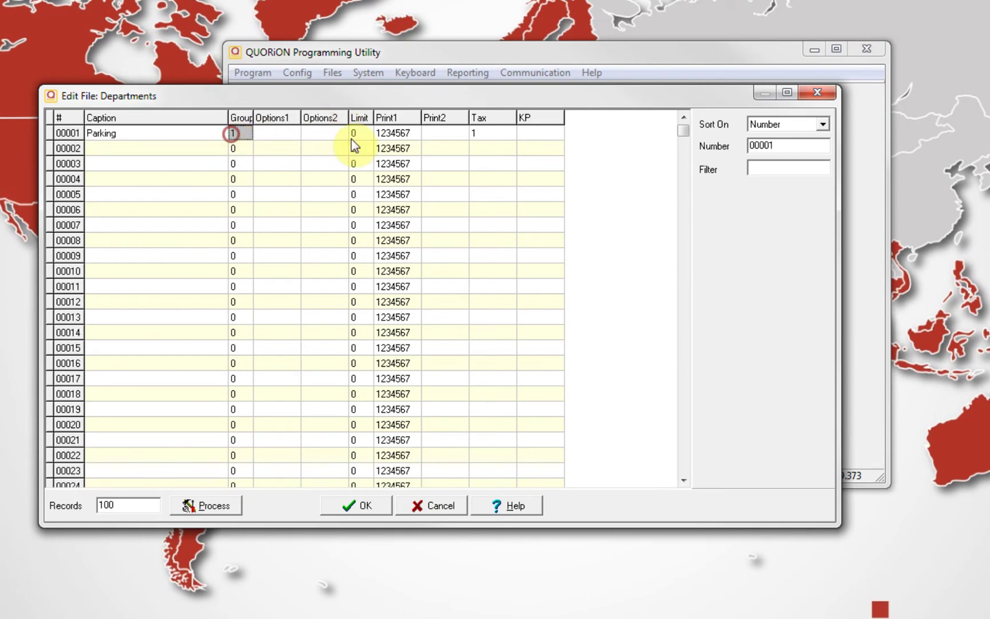
click(480, 133)
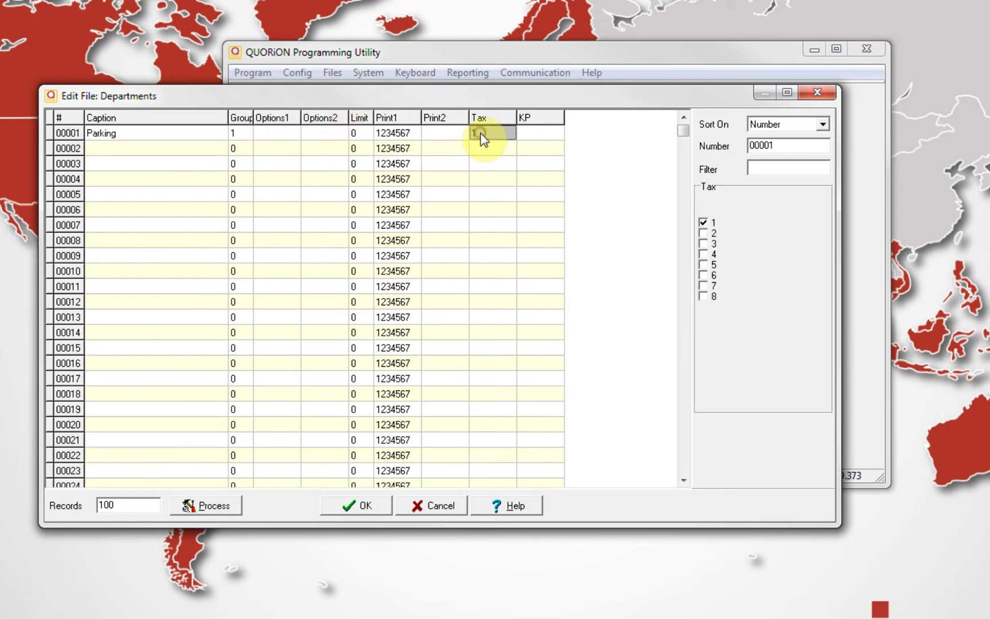
click(365, 505)
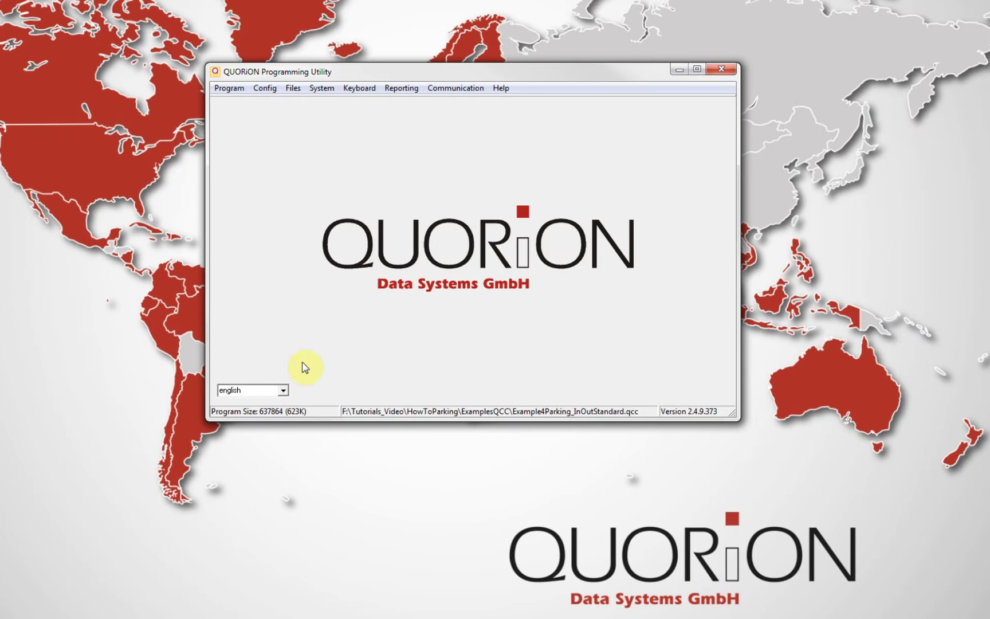
click(293, 88)
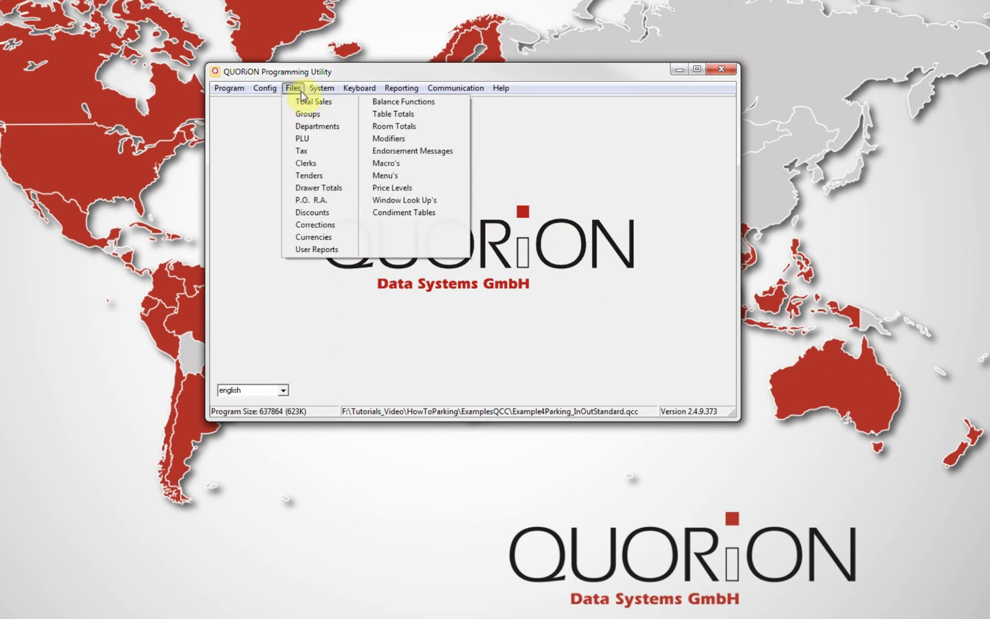
click(302, 139)
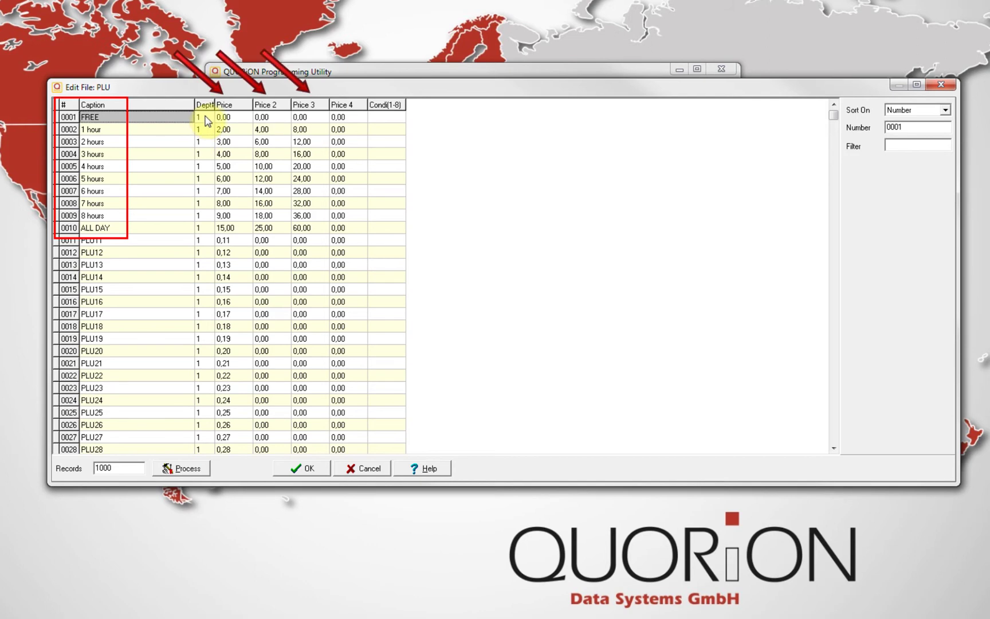
click(223, 117)
click(301, 117)
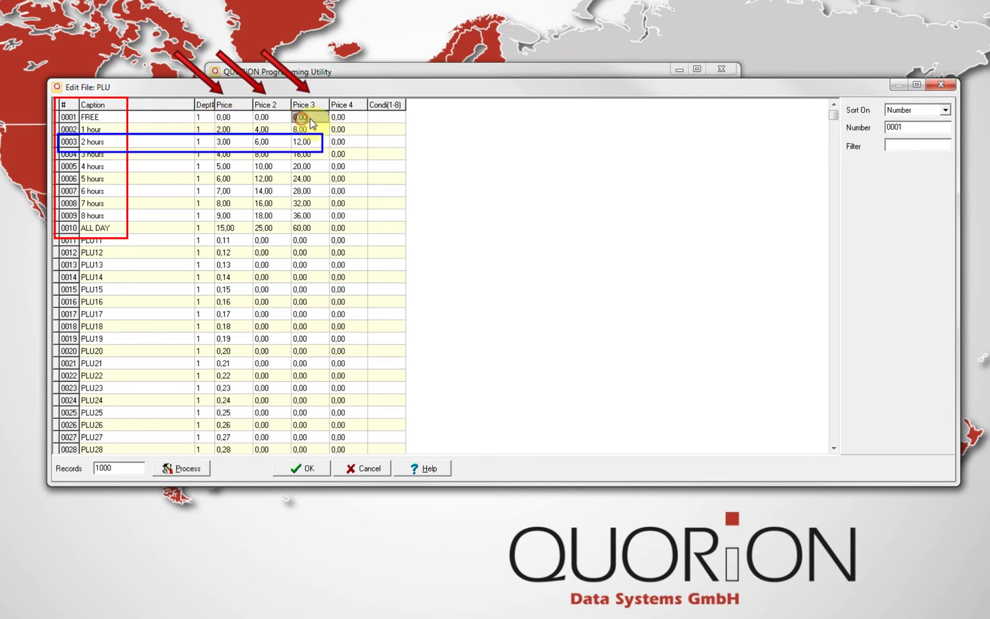
click(339, 117)
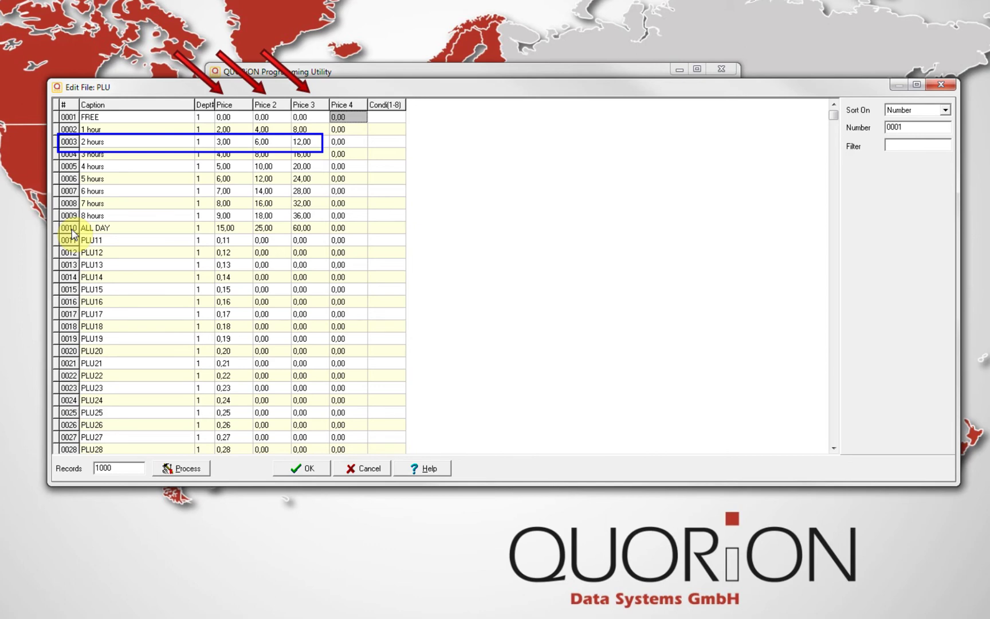
click(306, 471)
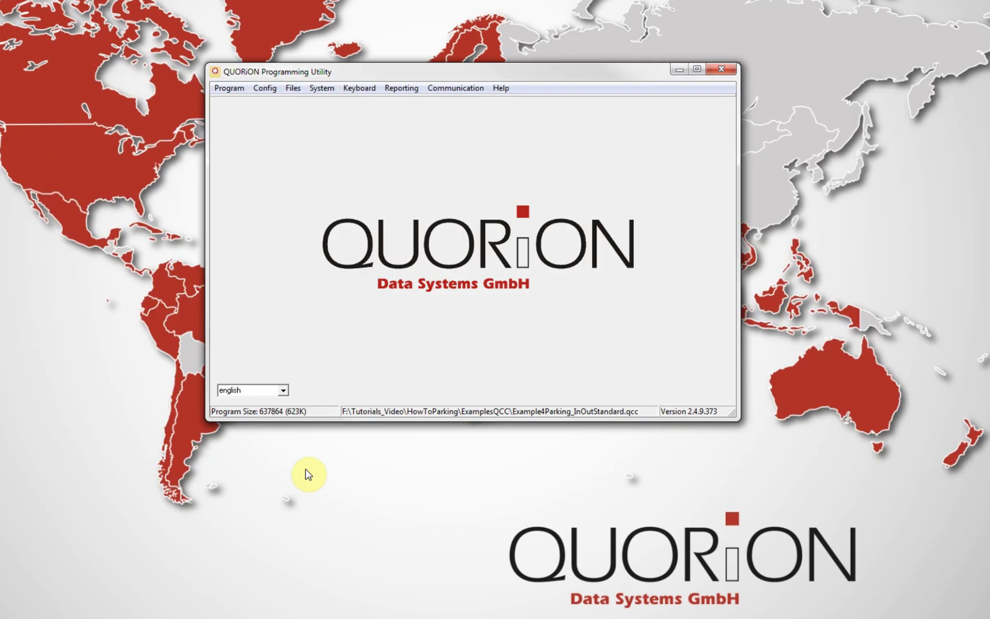
Step: Open the Menu's file and show the Parking rules menu's quantity-to-PLU list
click(293, 88)
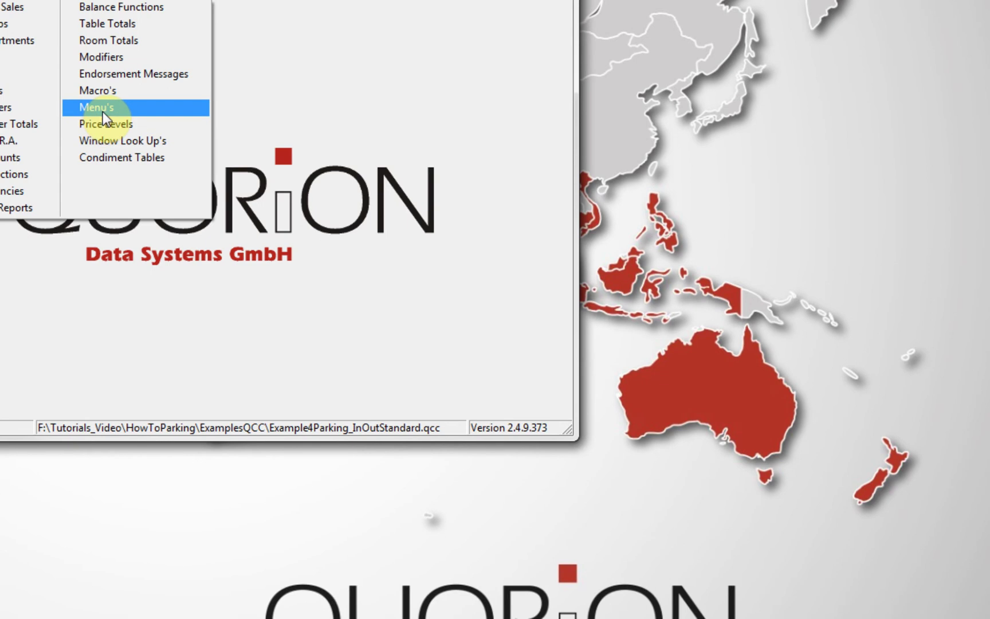
click(104, 110)
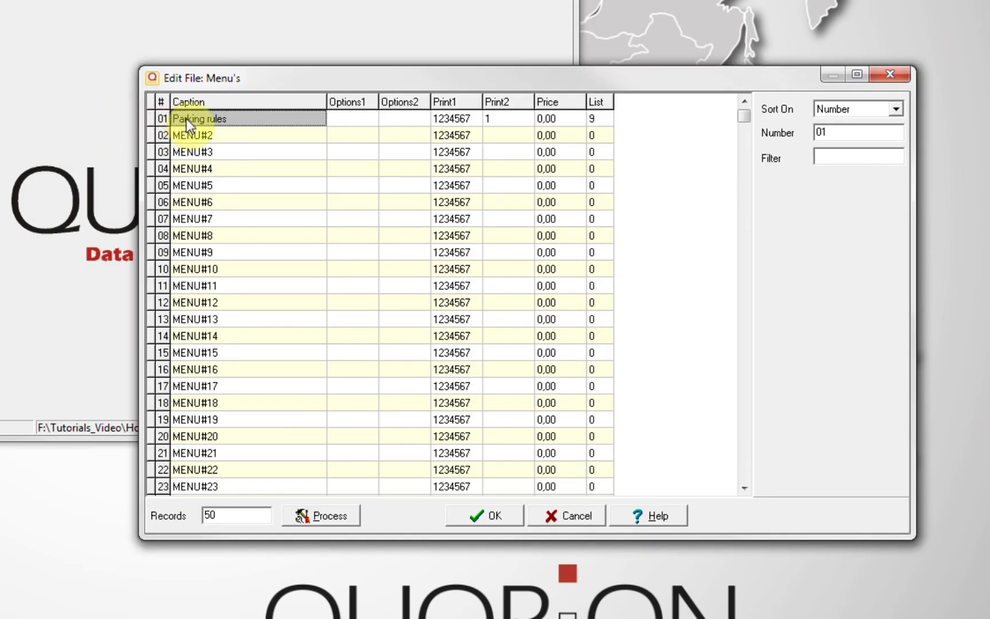
click(494, 118)
text(1)
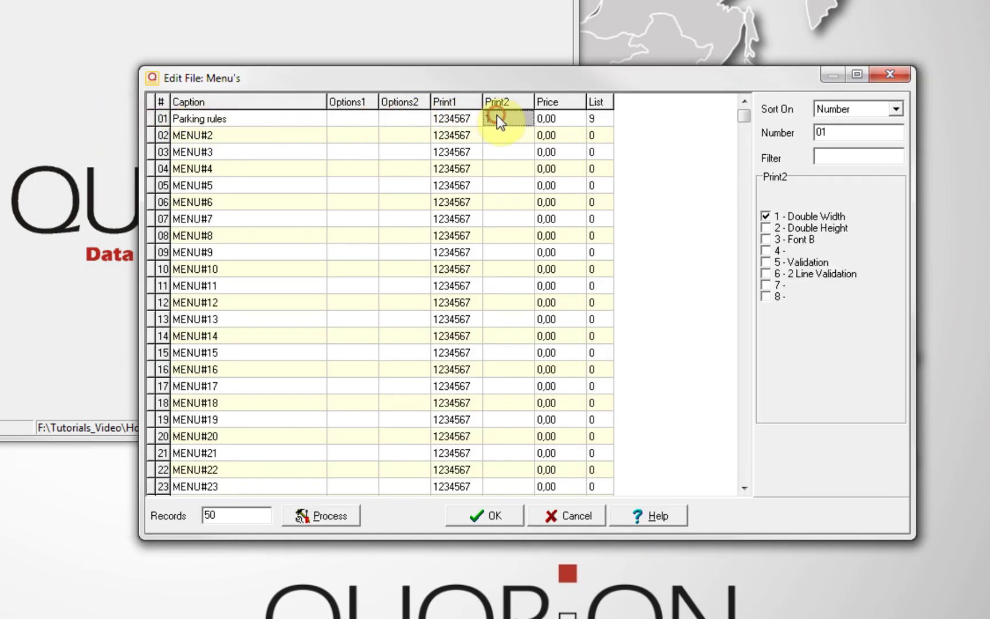
click(590, 118)
text(9)
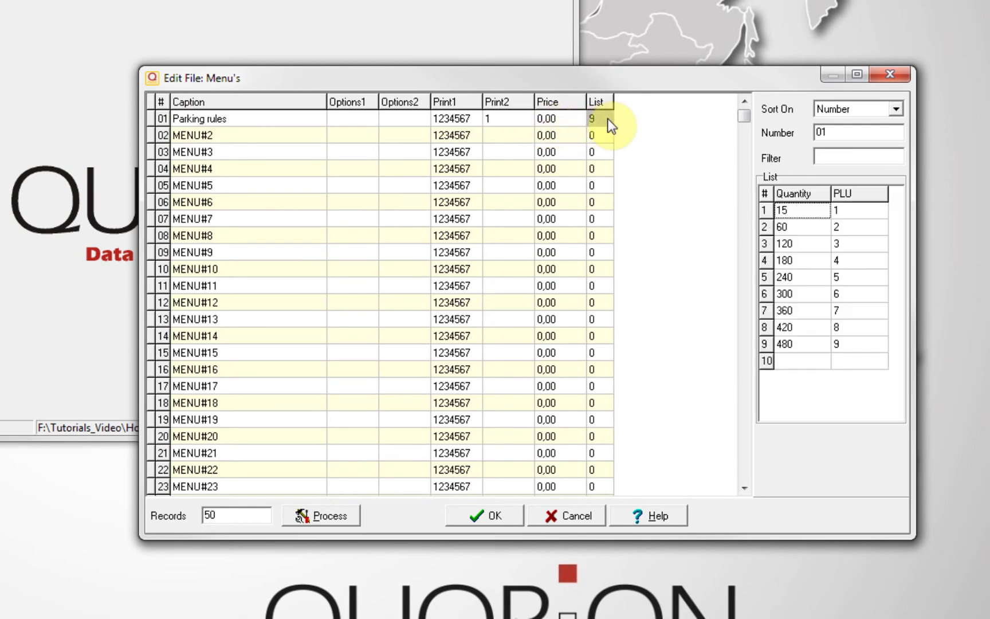
Step: Add row 10 with quantity 520 linked to PLU 10 and save the menu file
click(799, 209)
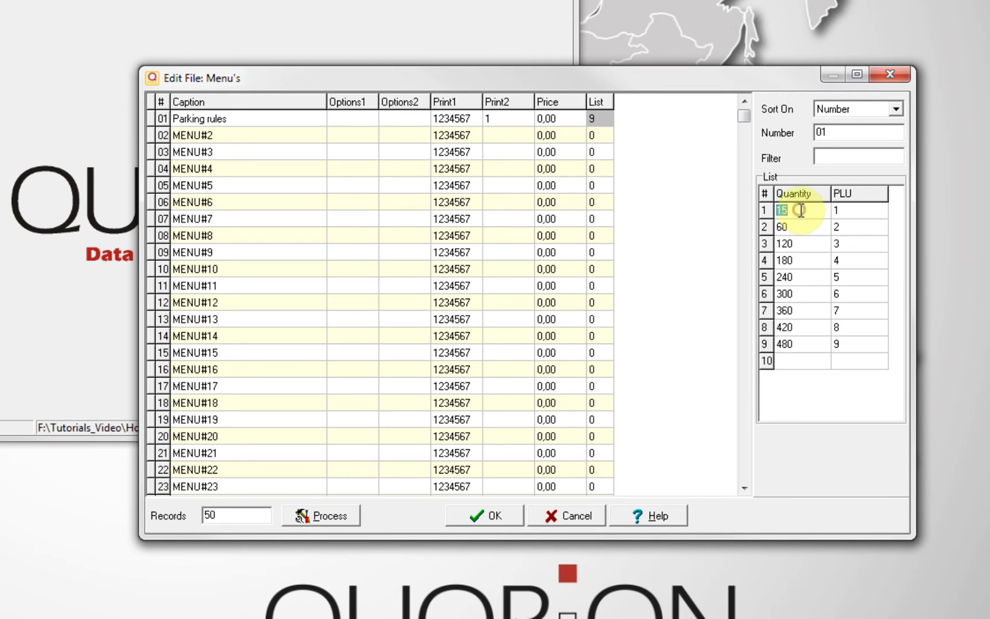
click(788, 361)
text(520)
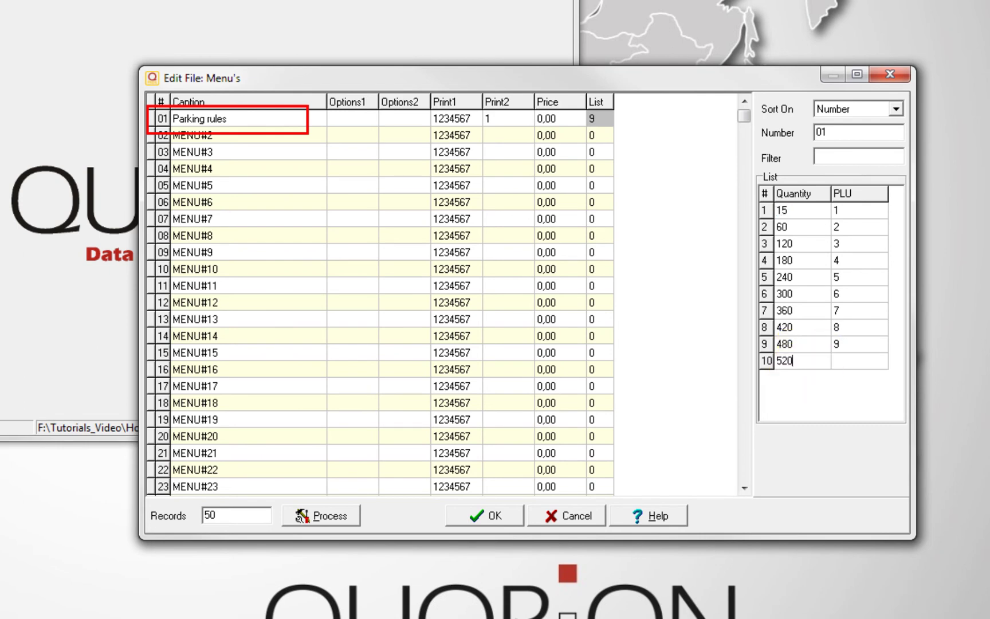
key(Return)
click(849, 360)
text(10)
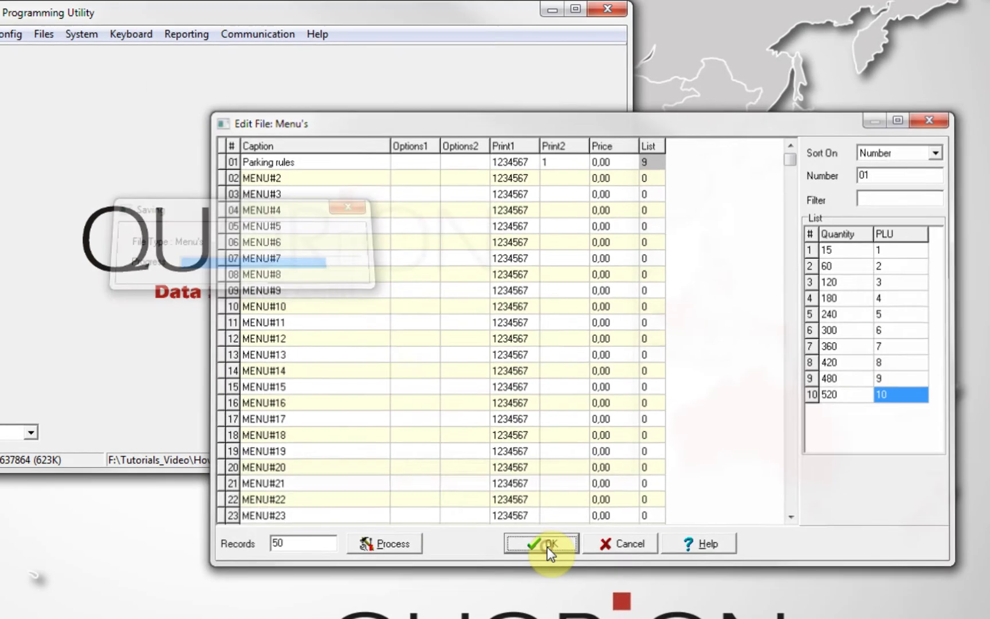
click(490, 517)
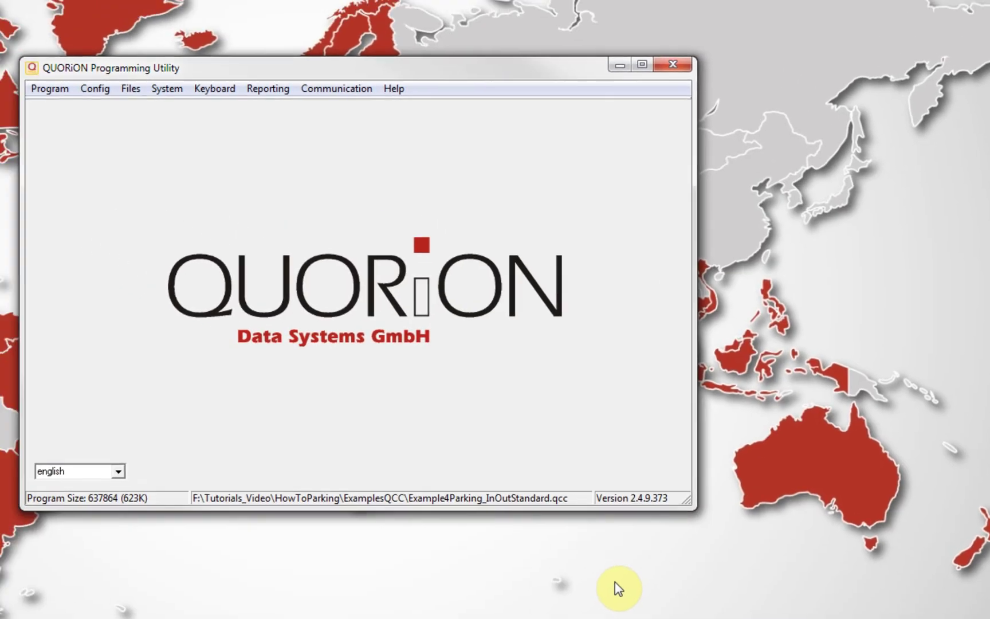
Step: In all Parameters/Options, check Parking Time Menu Link 101 and Parking Time Barcode 29, then list Options
click(149, 93)
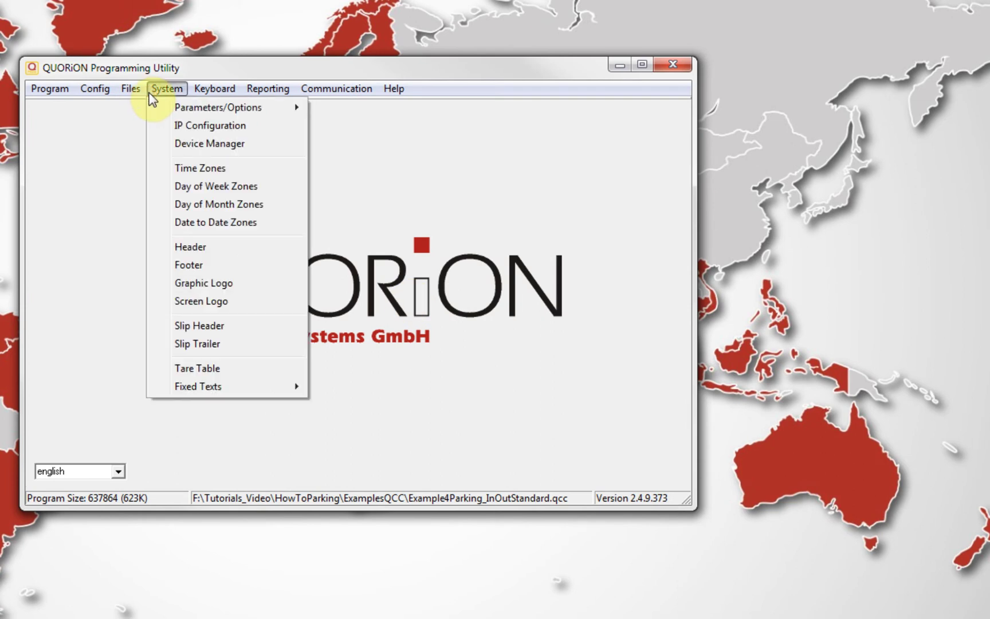
mouse_move(158, 107)
click(312, 107)
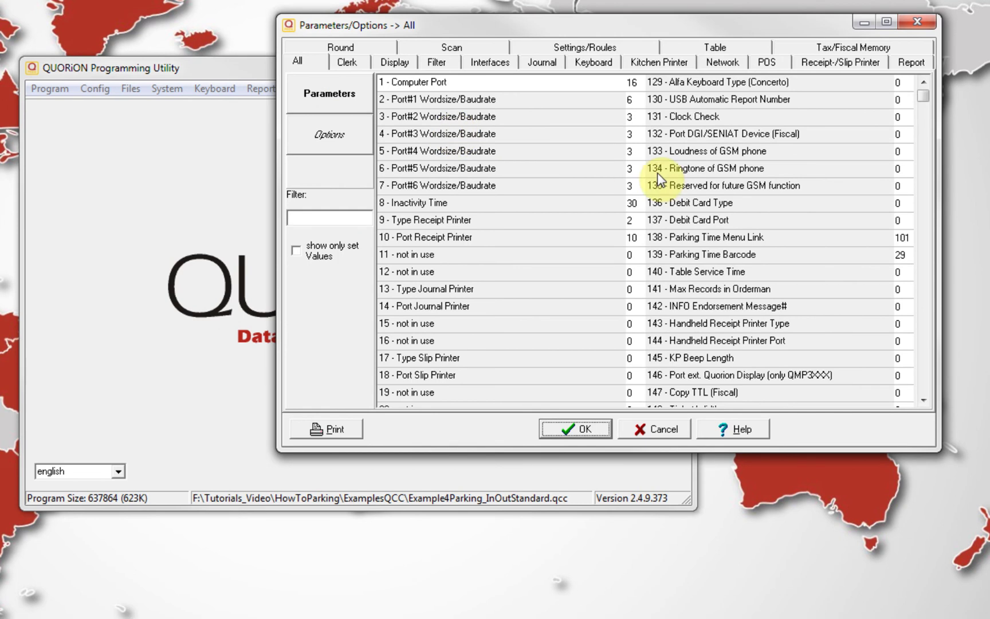
click(841, 237)
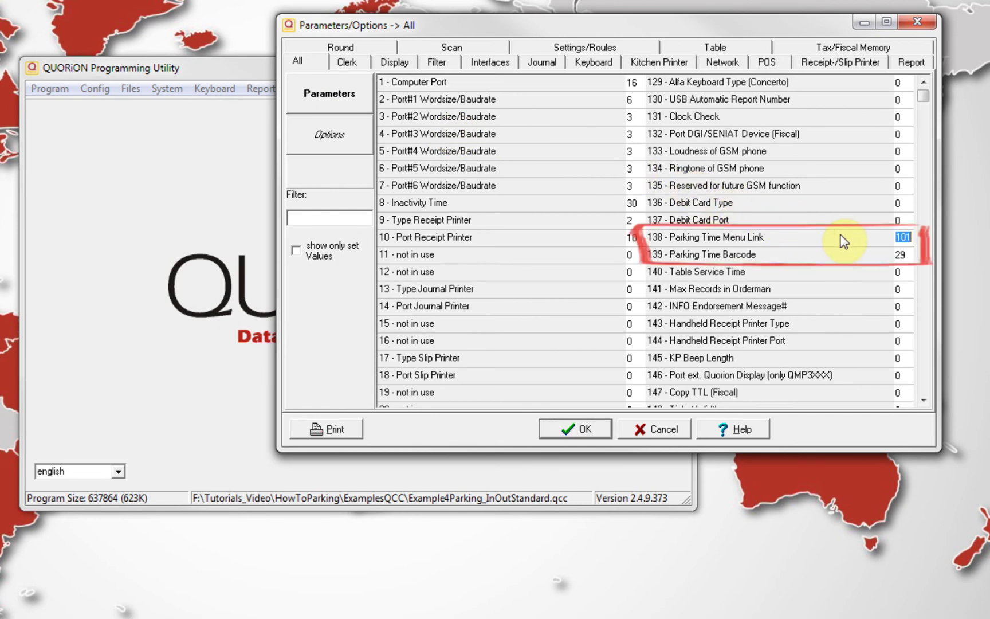
click(897, 239)
drag(898, 237, 914, 237)
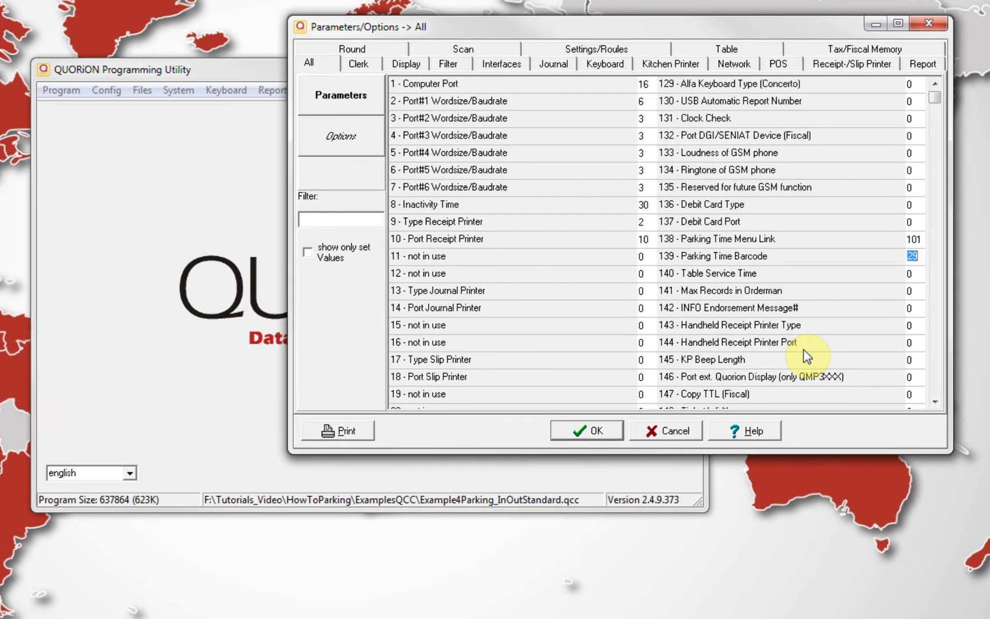
click(321, 136)
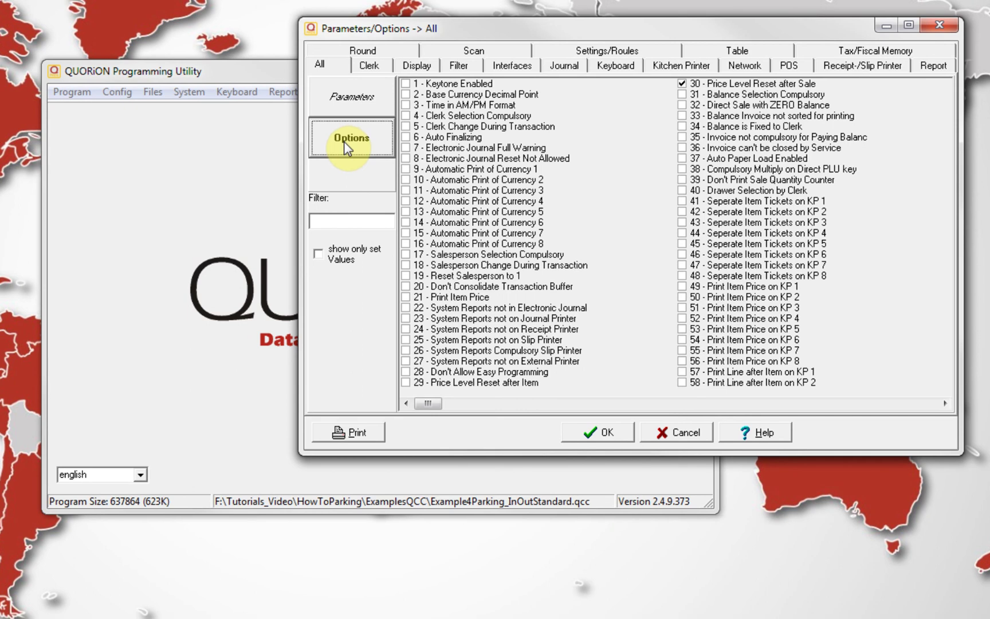
Step: Scroll the options to review 77 MM-DD-YYYY date format and ticked 336 Print Used Time
click(945, 403)
click(832, 275)
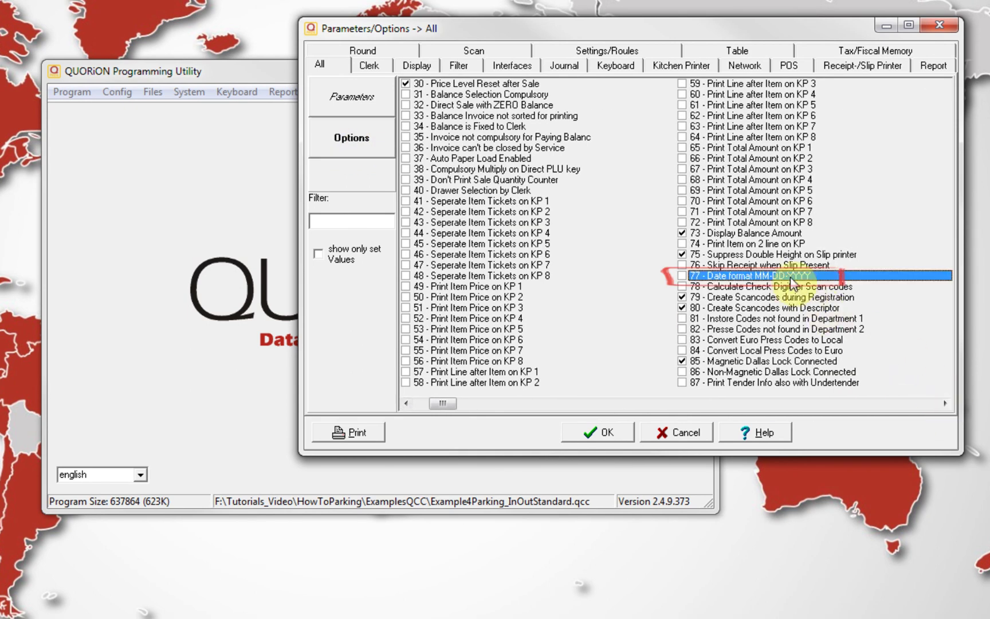
click(944, 403)
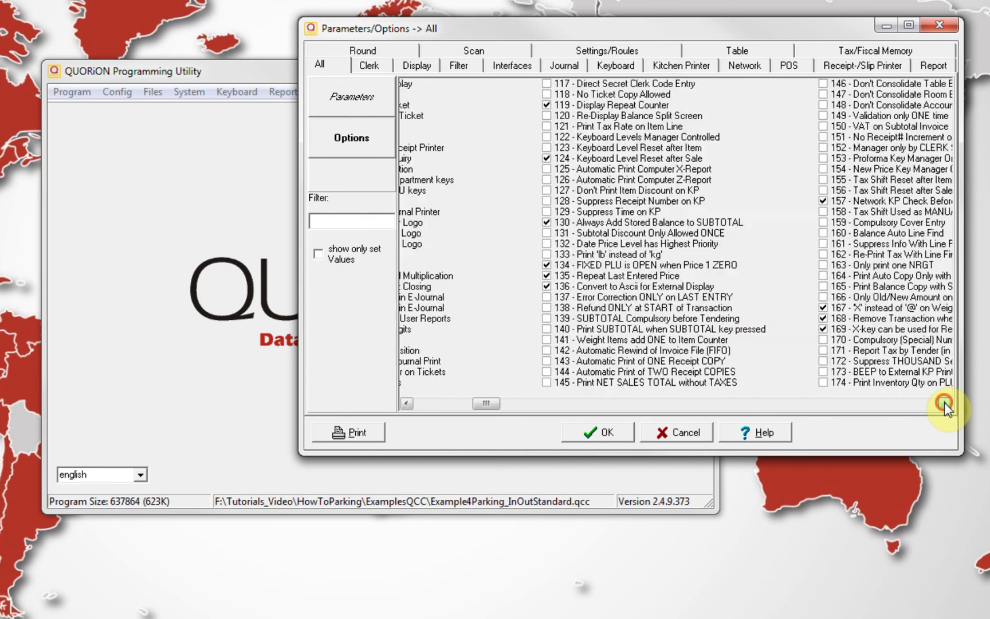
click(944, 402)
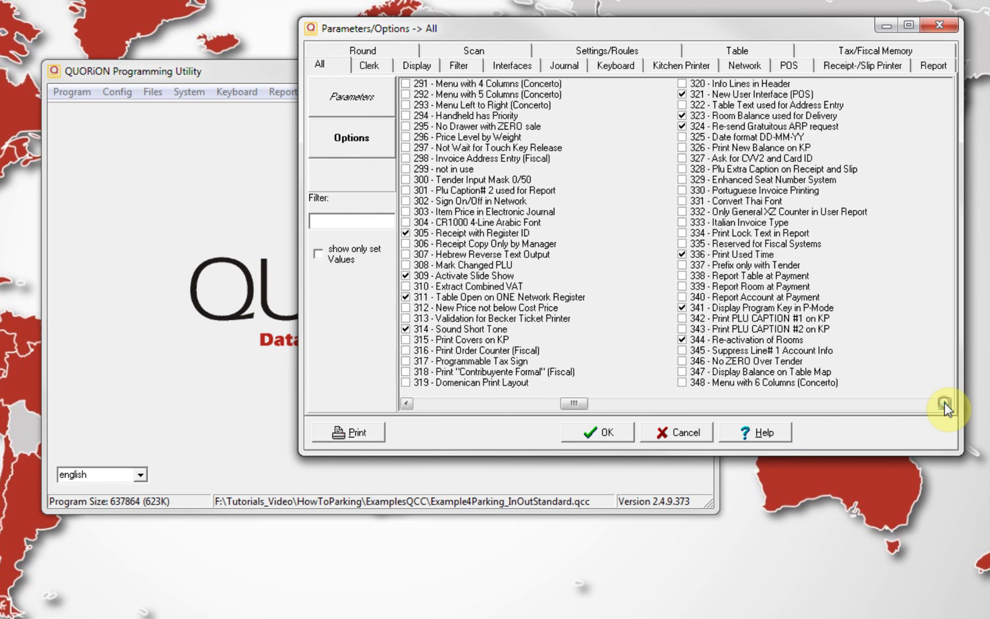
click(759, 255)
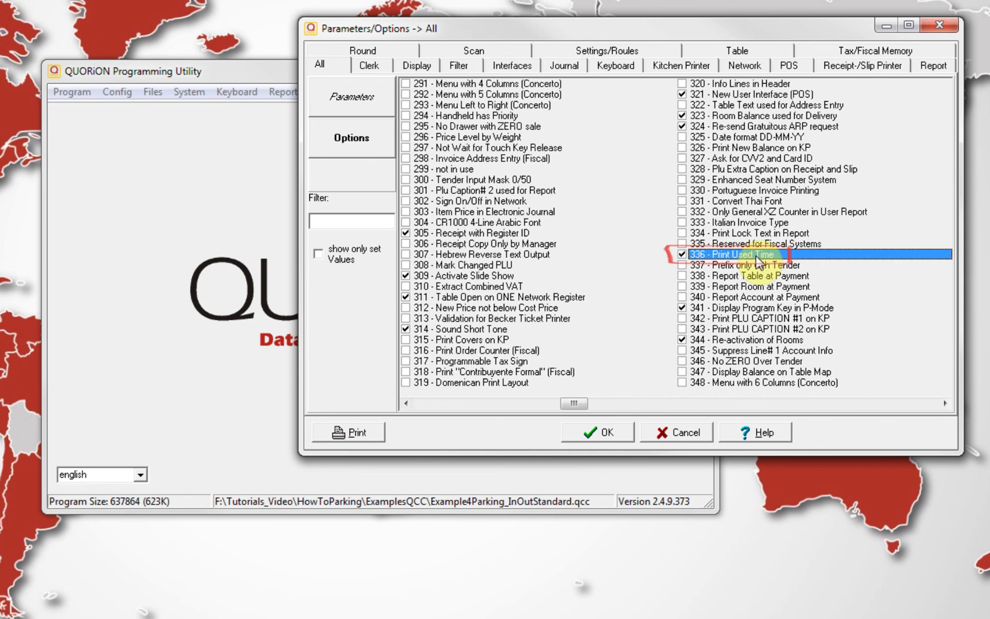
Step: Close the options and inspect the touch layout's car, motorcycle and truck price-level keys
click(618, 432)
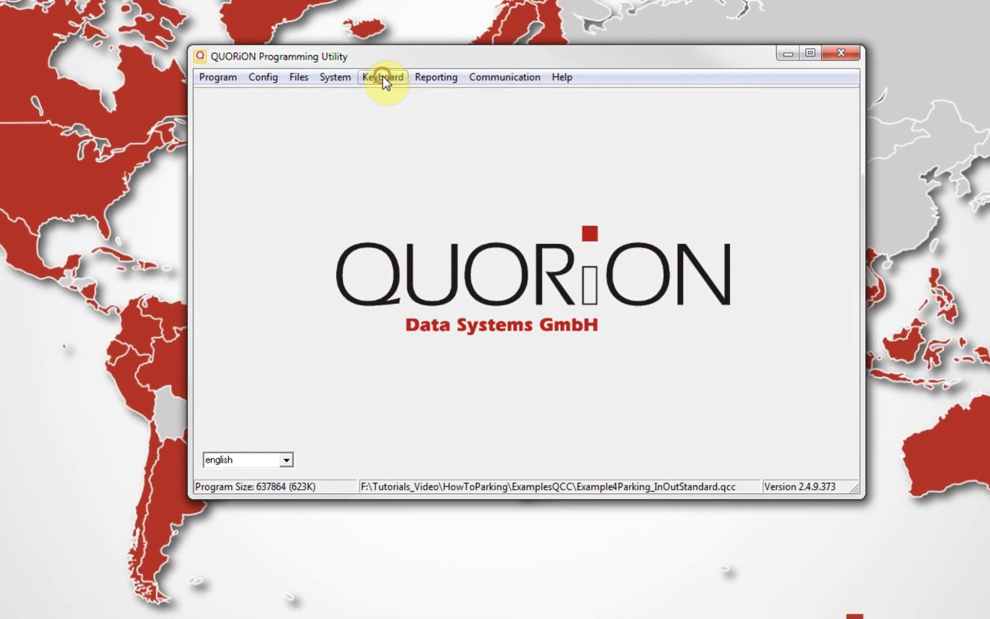
click(237, 92)
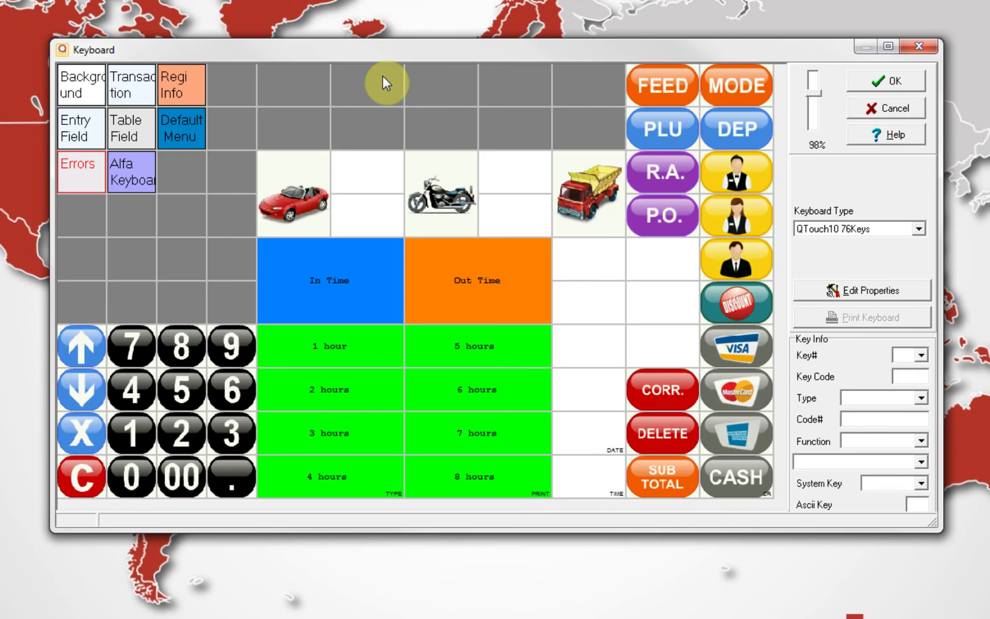
click(312, 164)
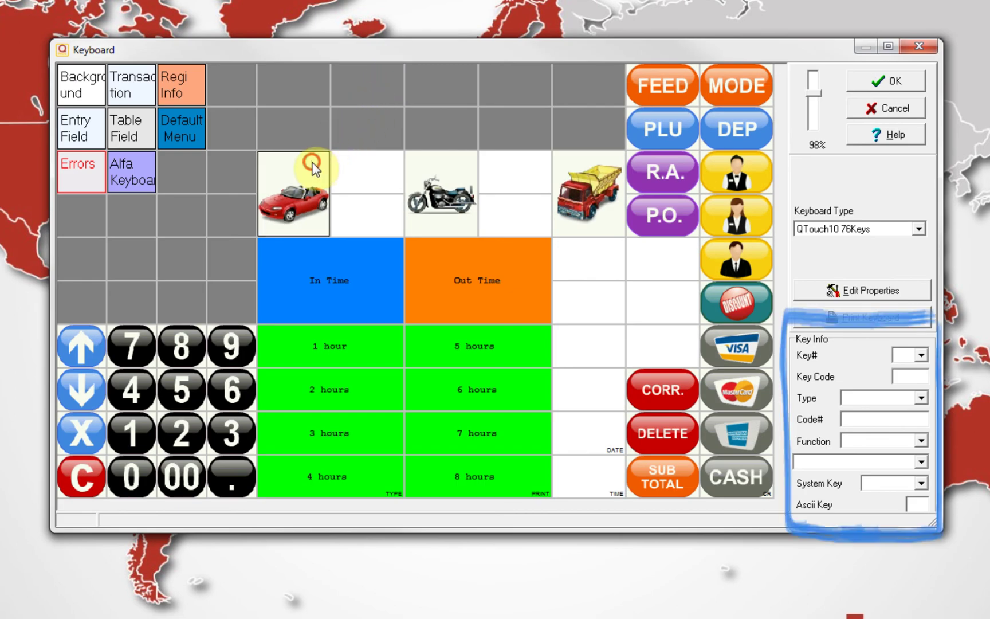
click(439, 176)
click(596, 179)
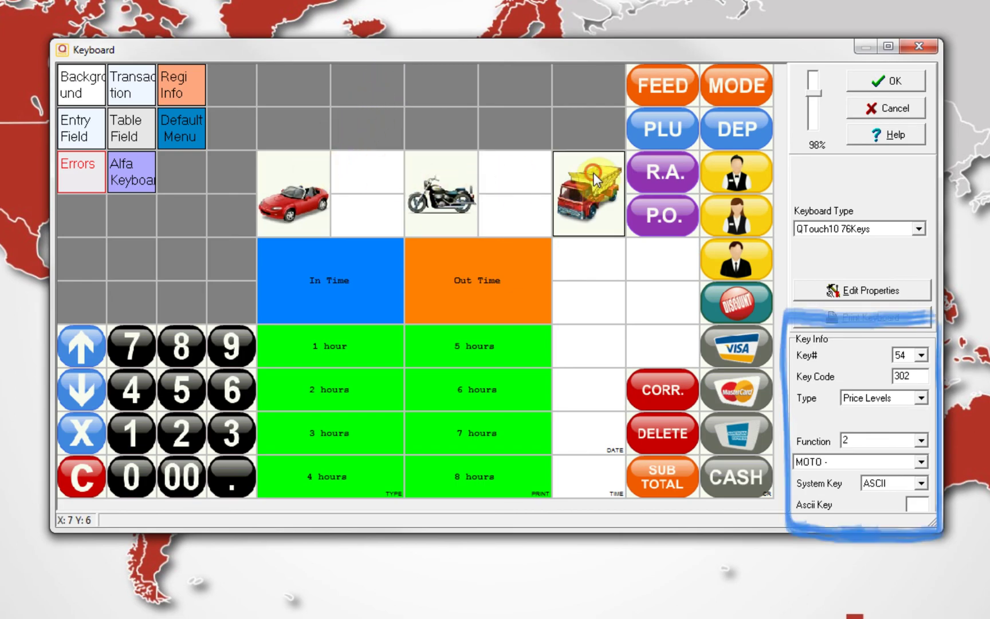
Step: Inspect the In Time, Out Time and 8 hours key assignments
click(349, 277)
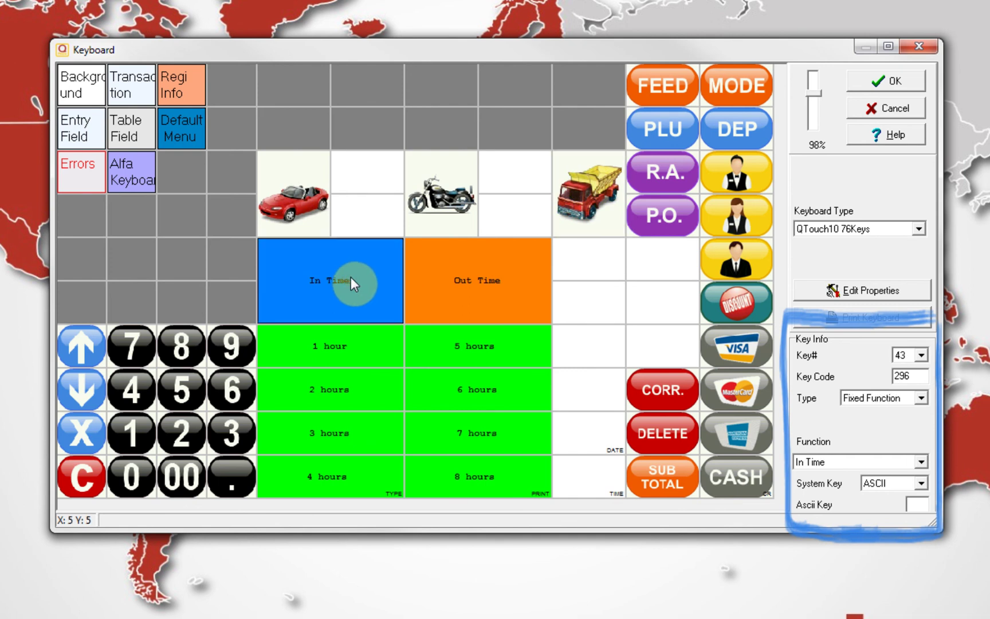
click(469, 275)
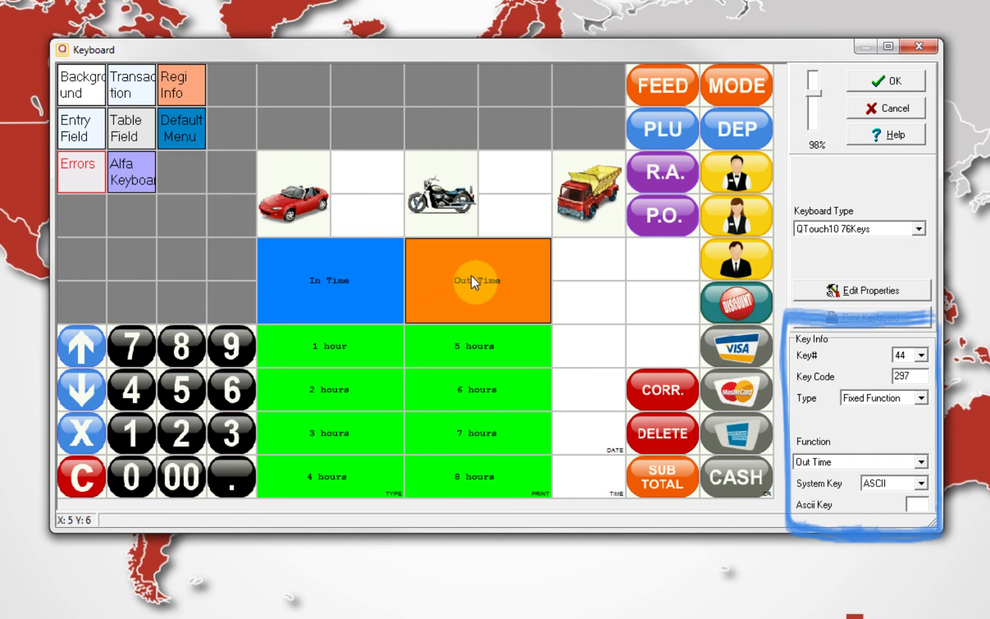
click(495, 476)
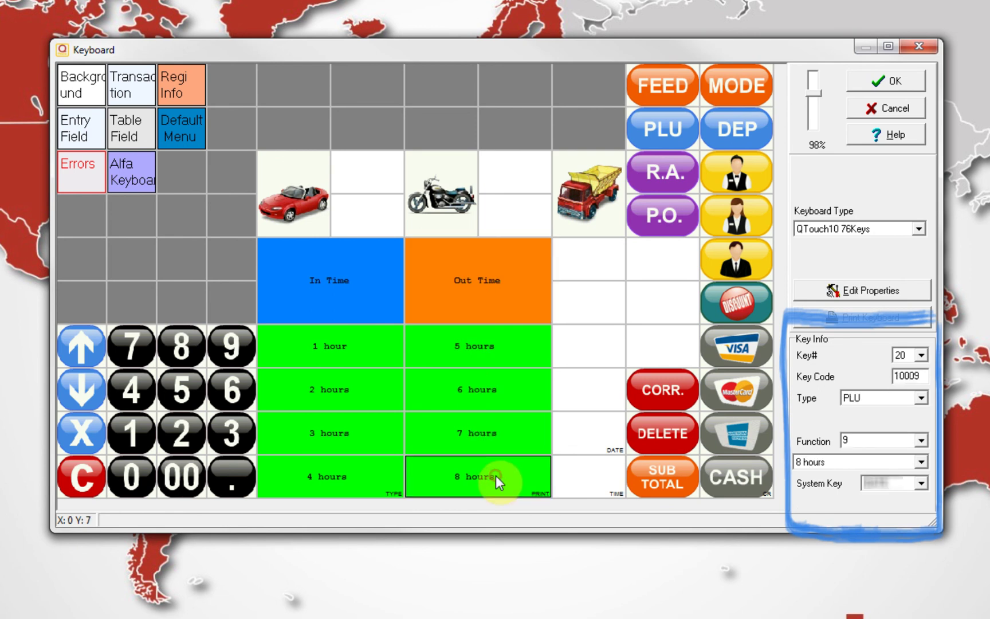